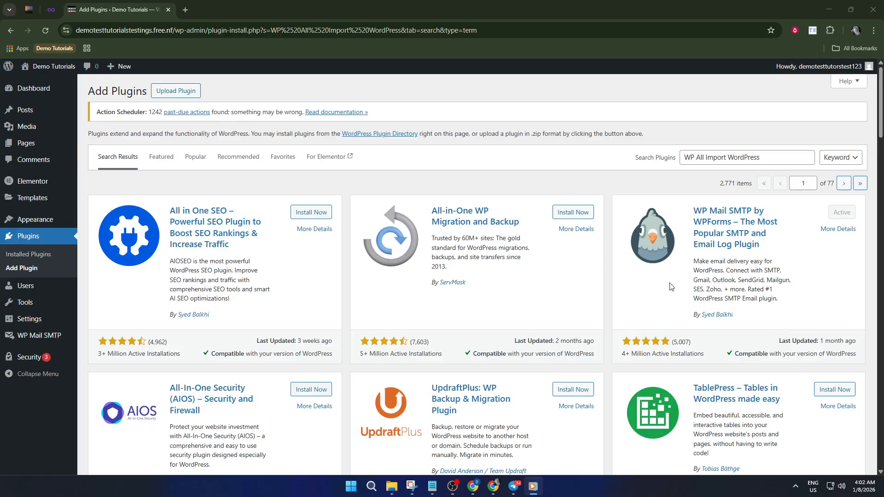
- Install and activate the plugin "Import any XML, CSV or Excel File to WordPress" by WP All Import
{"action": "scroll", "coordinate": [711, 309], "scroll_direction": "down", "scroll_amount": 1}
{"action": "scroll", "coordinate": [711, 310], "scroll_direction": "down", "scroll_amount": 3}
{"action": "scroll", "coordinate": [721, 312], "scroll_direction": "down", "scroll_amount": 1}
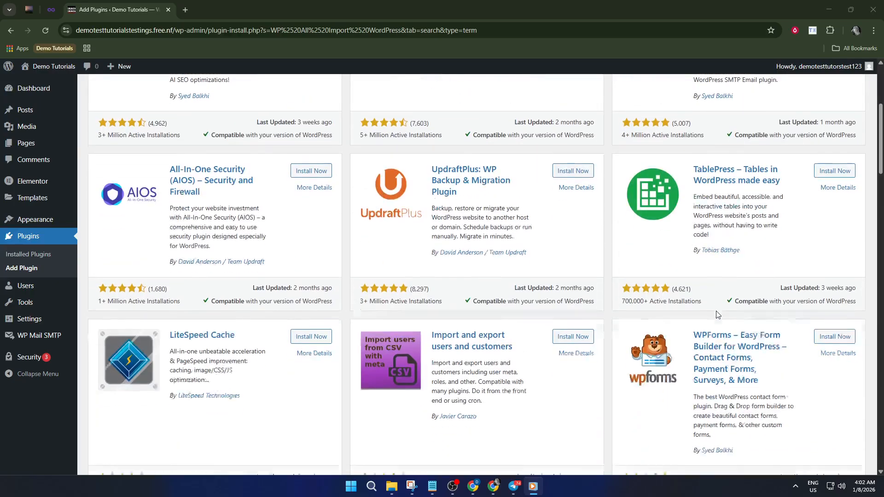
{"action": "scroll", "coordinate": [720, 309], "scroll_direction": "up", "scroll_amount": 2}
{"action": "scroll", "coordinate": [720, 302], "scroll_direction": "up", "scroll_amount": 3}
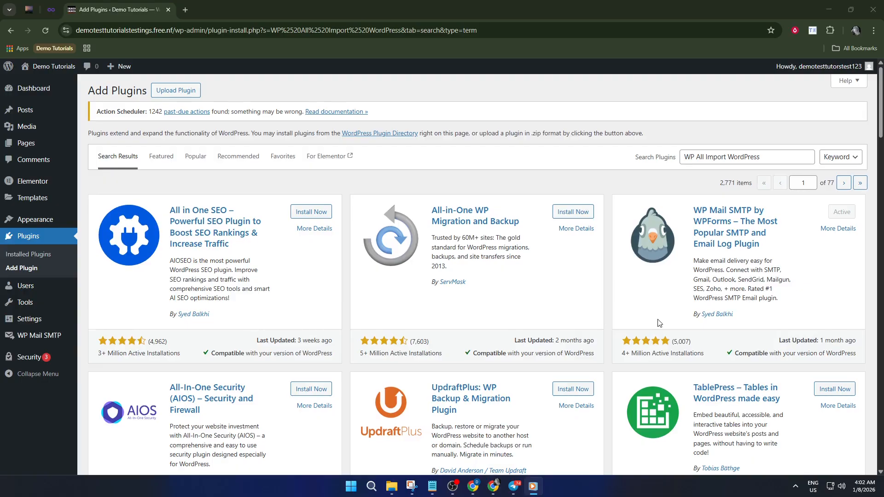
{"action": "scroll", "coordinate": [663, 322], "scroll_direction": "down", "scroll_amount": 6}
{"action": "scroll", "coordinate": [668, 325], "scroll_direction": "down", "scroll_amount": 2}
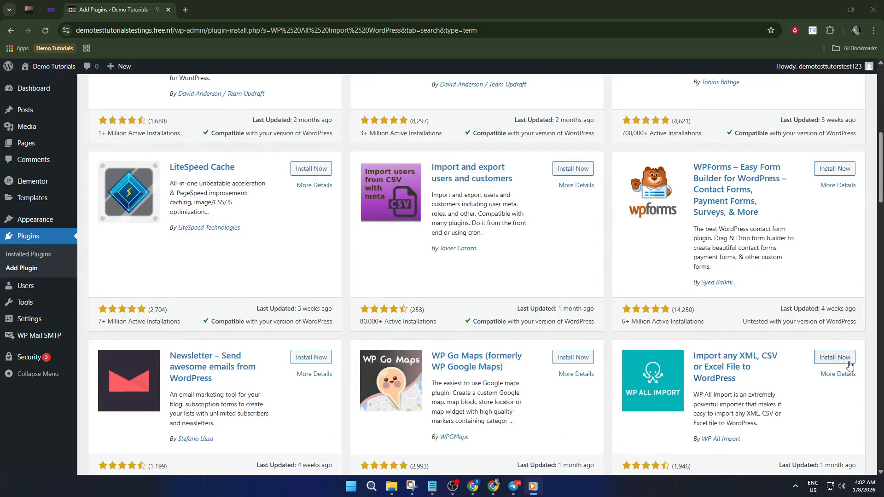
{"action": "left_click", "coordinate": [836, 358]}
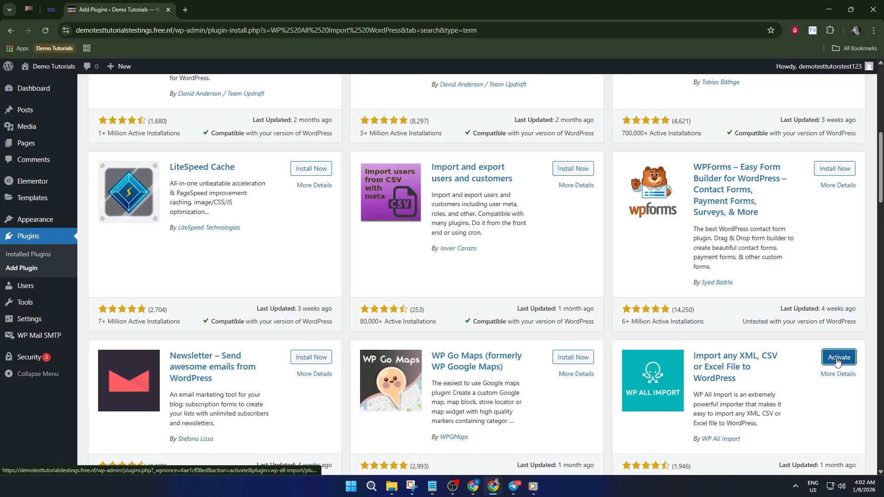
{"action": "left_click", "coordinate": [838, 362]}
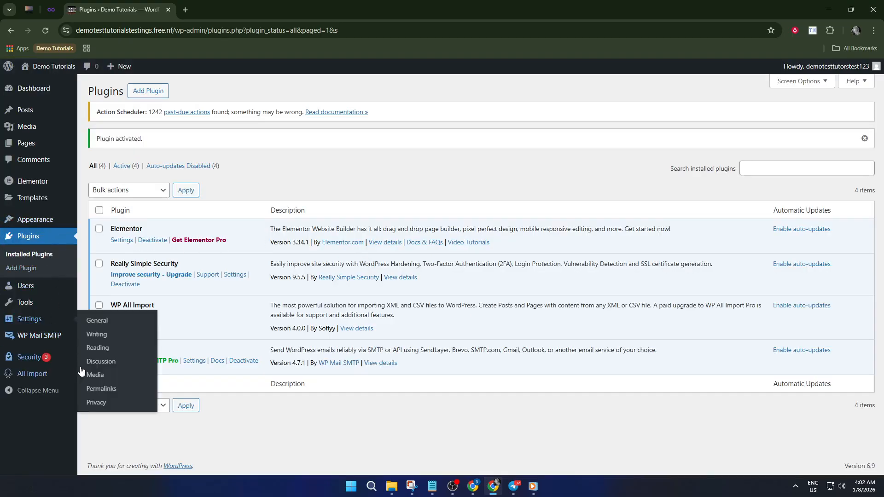
- Start a new import in WP All Import and upload the source-65 zip file from the Downloads folder
{"action": "mouse_move", "coordinate": [55, 381]}
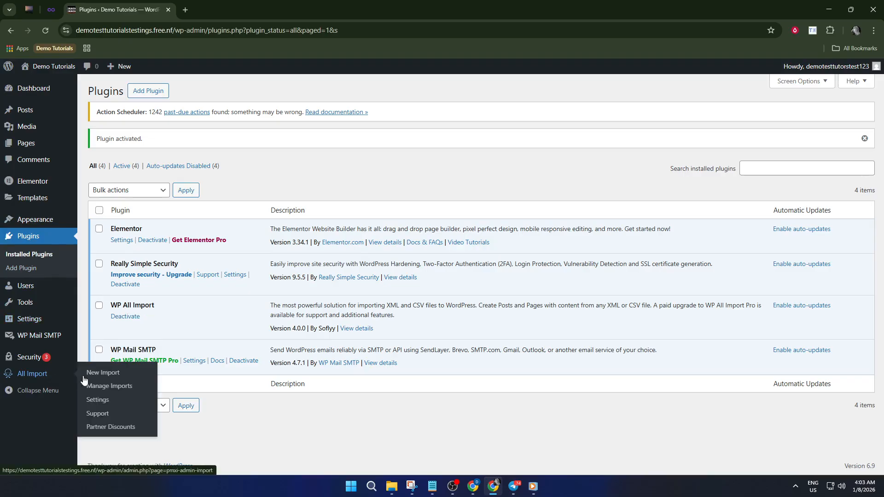
{"action": "left_click", "coordinate": [109, 378]}
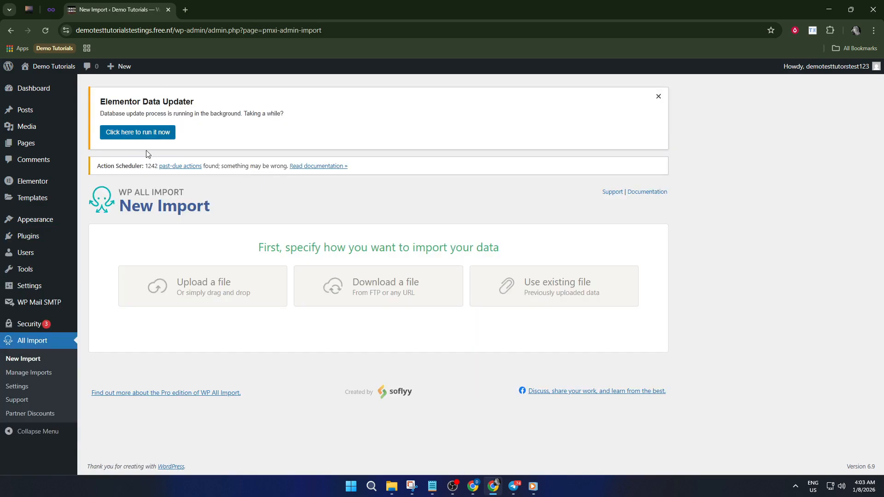
{"action": "left_click", "coordinate": [194, 286]}
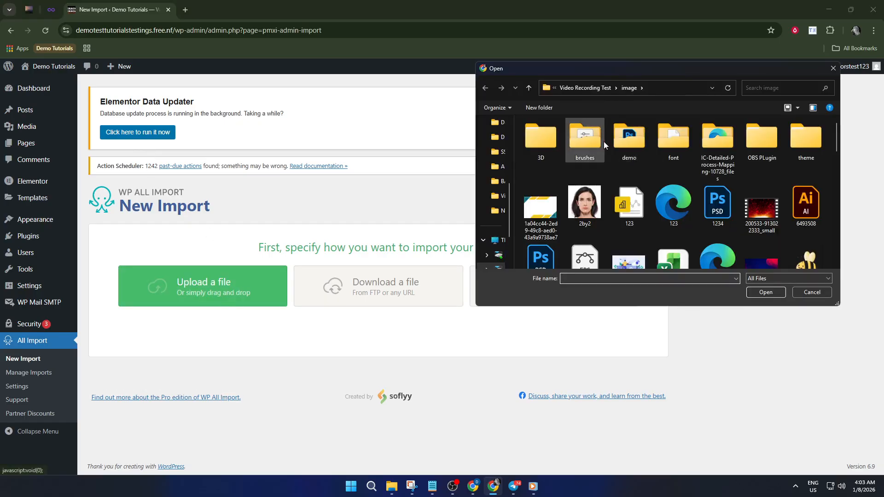
{"action": "scroll", "coordinate": [695, 169], "scroll_direction": "down", "scroll_amount": 2}
{"action": "scroll", "coordinate": [696, 173], "scroll_direction": "down", "scroll_amount": 1}
{"action": "scroll", "coordinate": [698, 177], "scroll_direction": "down", "scroll_amount": 4}
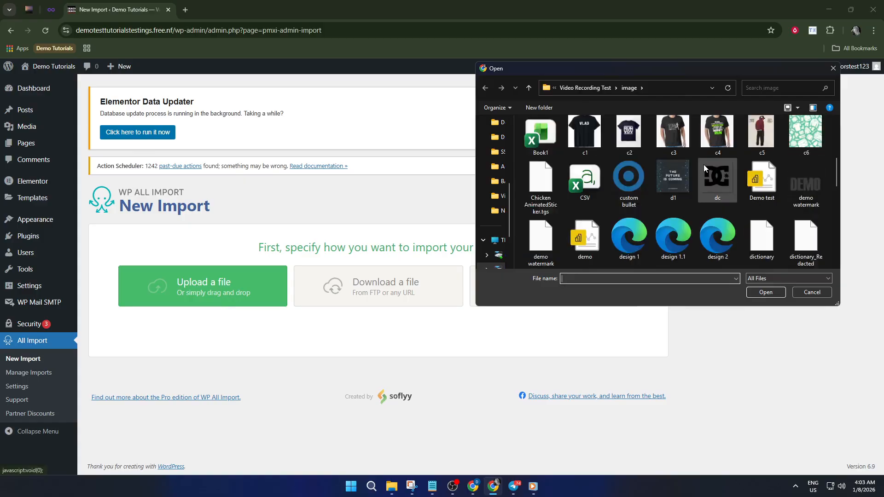
{"action": "scroll", "coordinate": [694, 186], "scroll_direction": "up", "scroll_amount": 4}
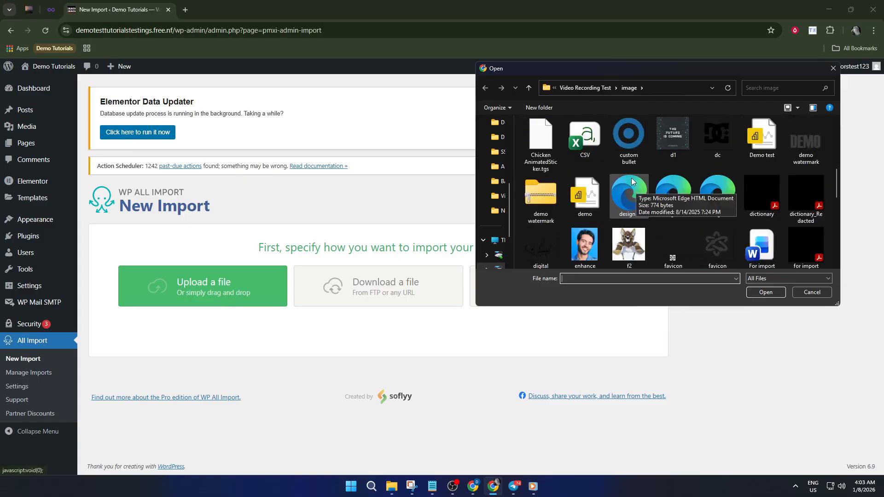
{"action": "scroll", "coordinate": [691, 197], "scroll_direction": "up", "scroll_amount": 2}
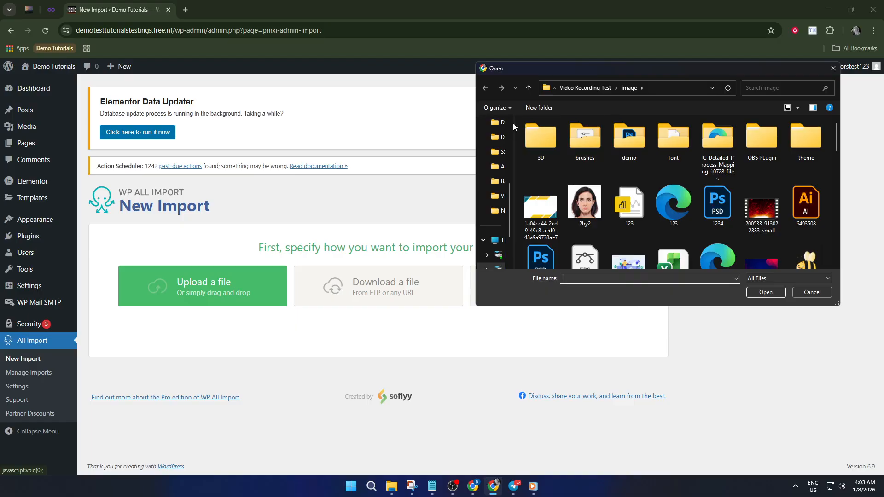
{"action": "scroll", "coordinate": [492, 156], "scroll_direction": "up", "scroll_amount": 5}
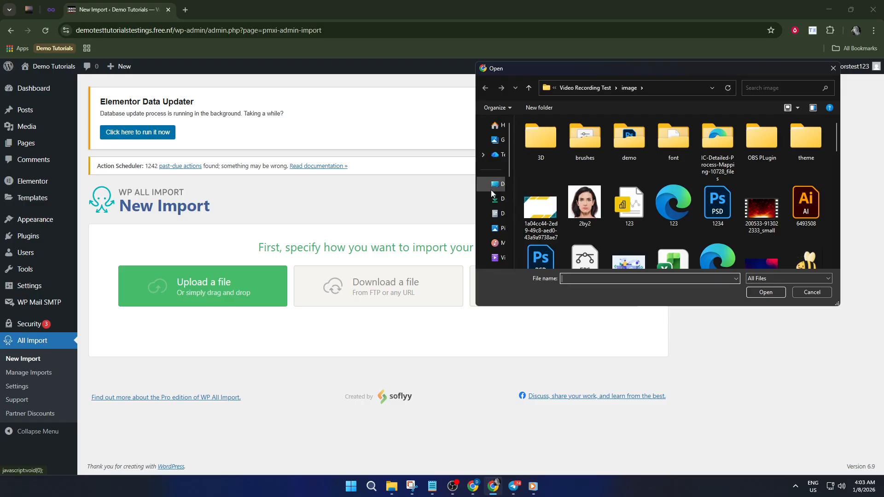
{"action": "left_click", "coordinate": [496, 198]}
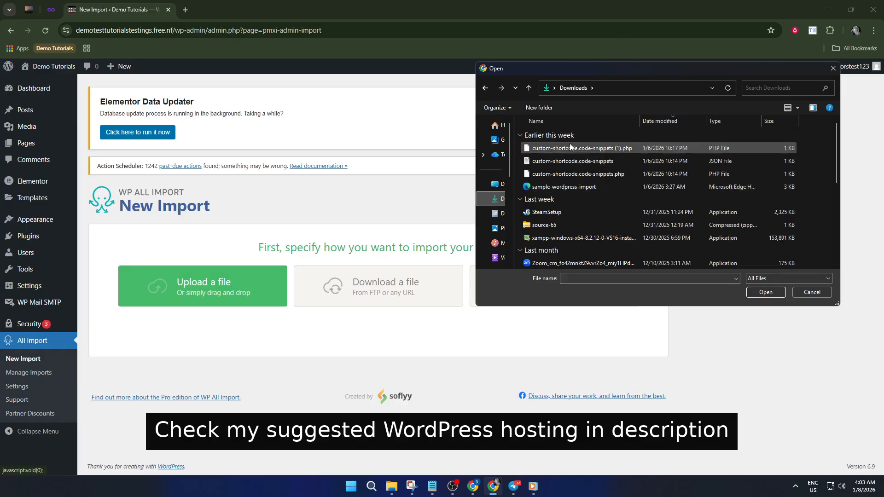
{"action": "left_click", "coordinate": [548, 224]}
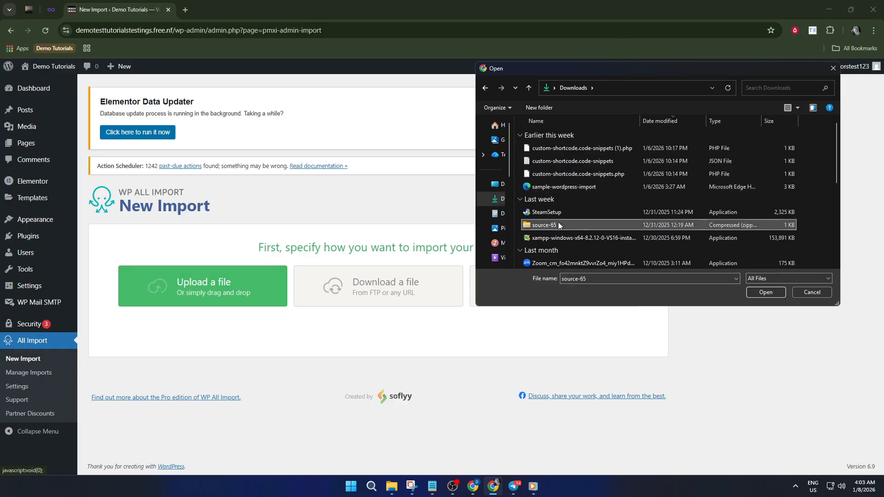
{"action": "left_click", "coordinate": [765, 292]}
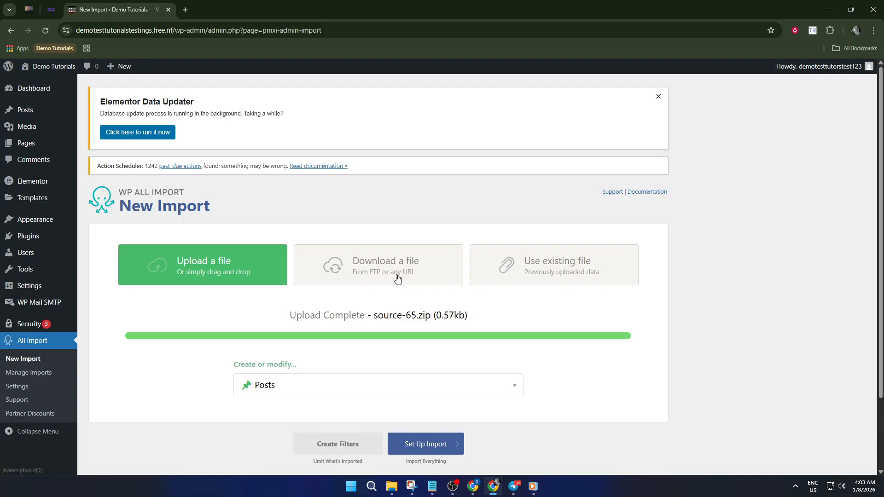
- View the options for downloading an import file from a URL or FTP, and return to the uploaded file
{"action": "scroll", "coordinate": [394, 288], "scroll_direction": "down", "scroll_amount": 2}
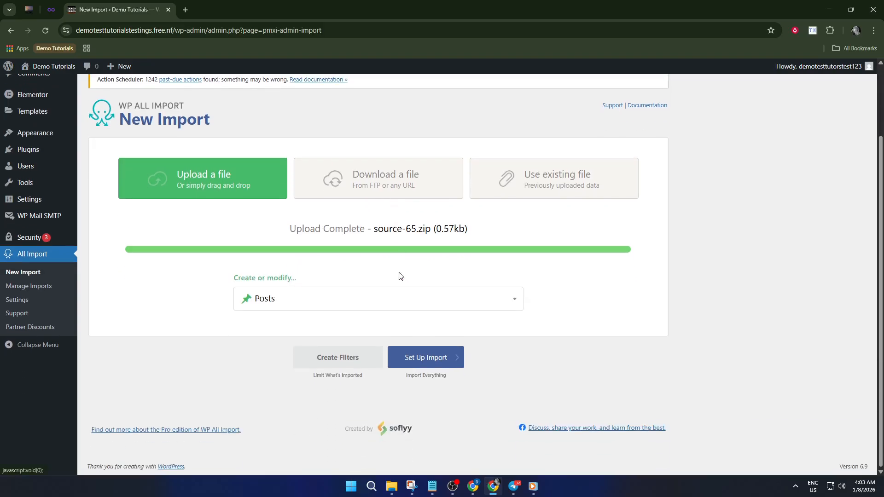
{"action": "left_click", "coordinate": [410, 193]}
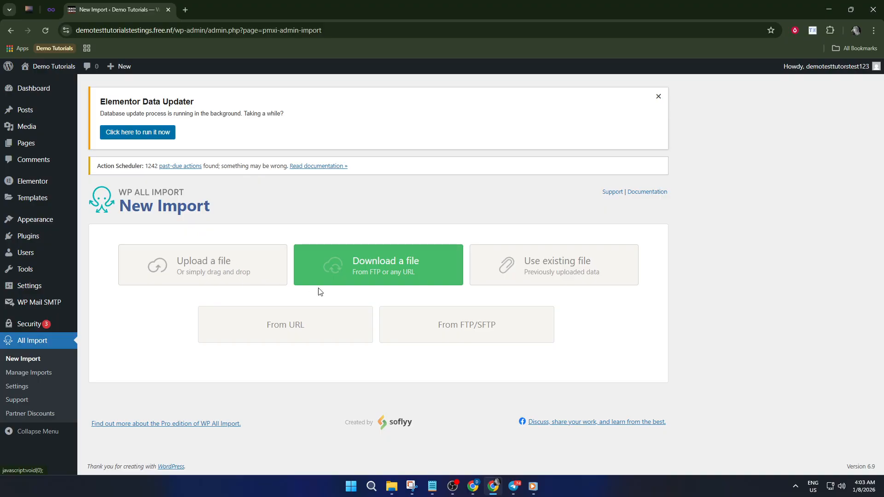
{"action": "left_click", "coordinate": [232, 262]}
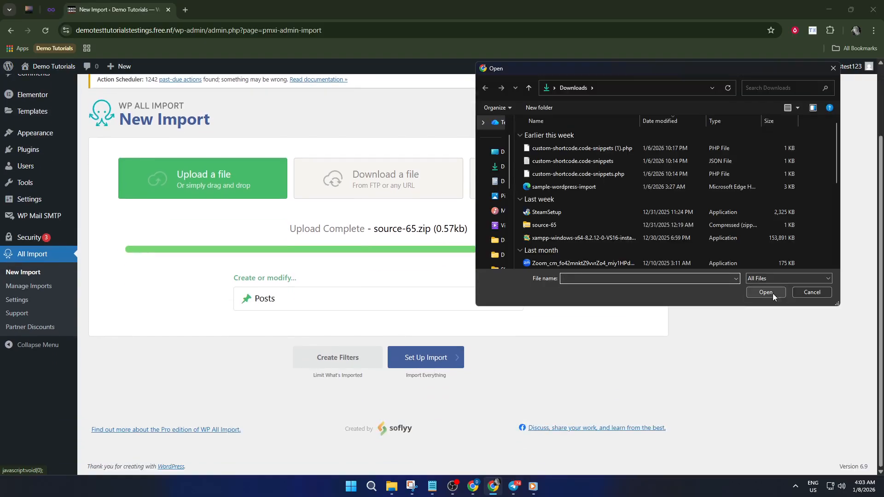
{"action": "left_click", "coordinate": [812, 292]}
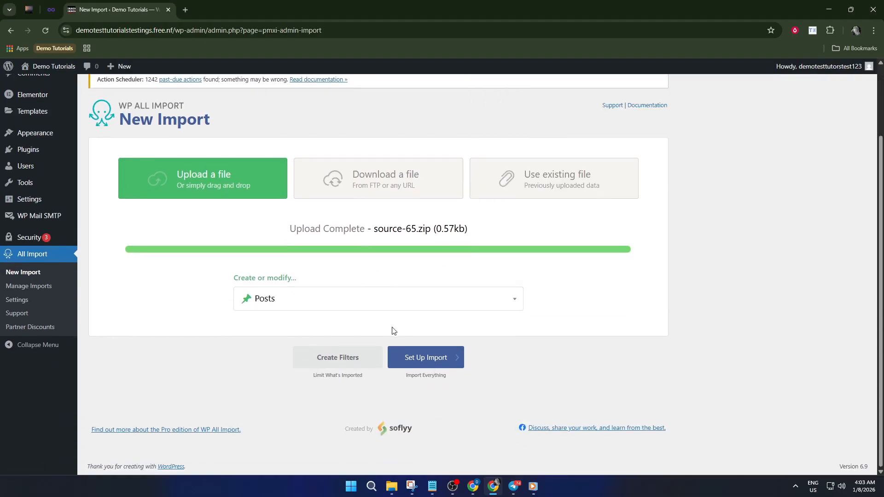
- Check the available content types, keep Posts as the type to create, and set up the import without filters
{"action": "left_click", "coordinate": [405, 303]}
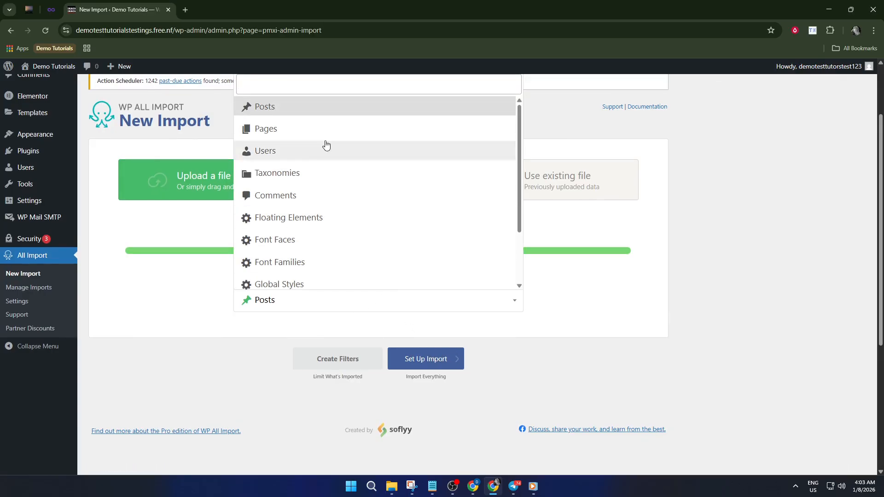
{"action": "scroll", "coordinate": [338, 241], "scroll_direction": "down", "scroll_amount": 2}
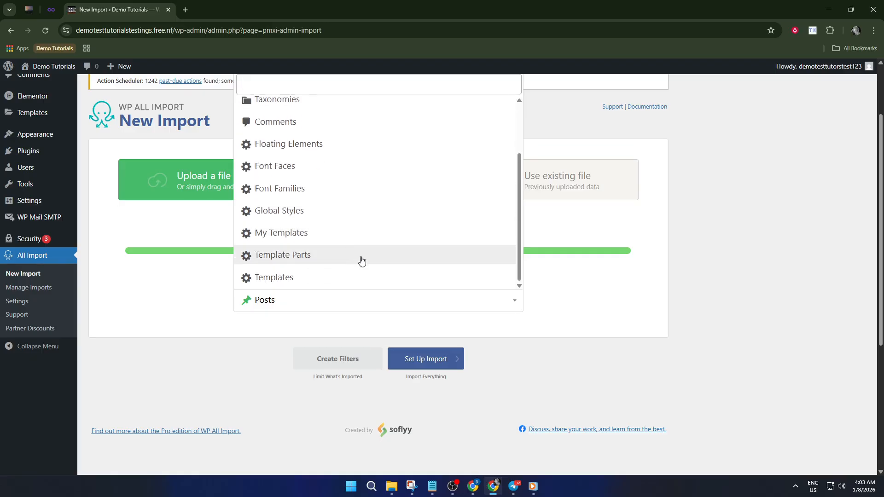
{"action": "left_click", "coordinate": [428, 362]}
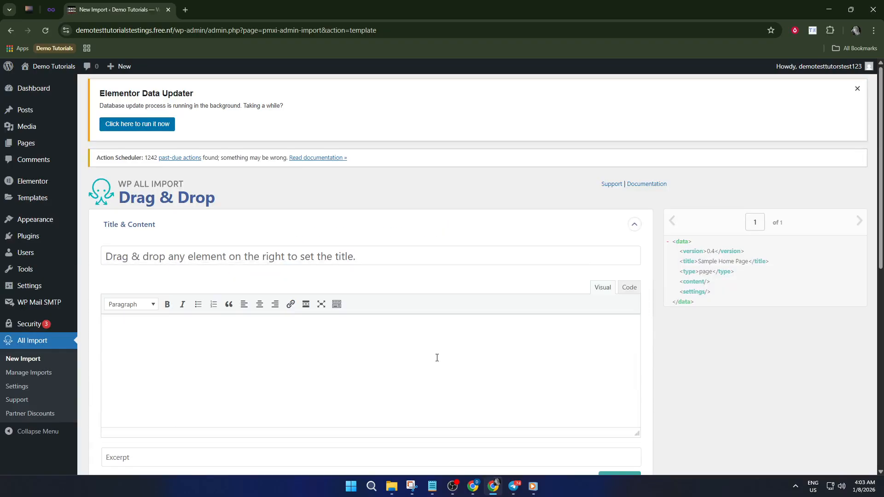
- Review the Drag & Drop mapping sections, leave the title and content empty, and continue to the import settings
{"action": "scroll", "coordinate": [277, 283], "scroll_direction": "down", "scroll_amount": 2}
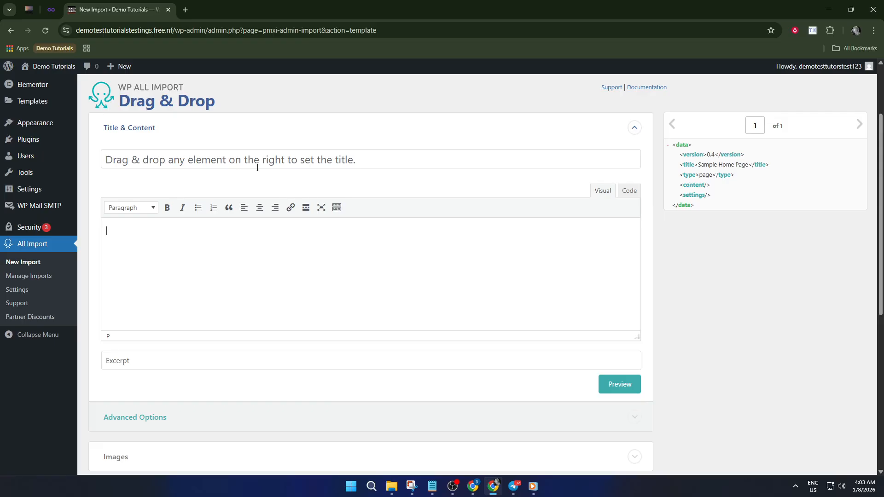
{"action": "scroll", "coordinate": [642, 231], "scroll_direction": "up", "scroll_amount": 2}
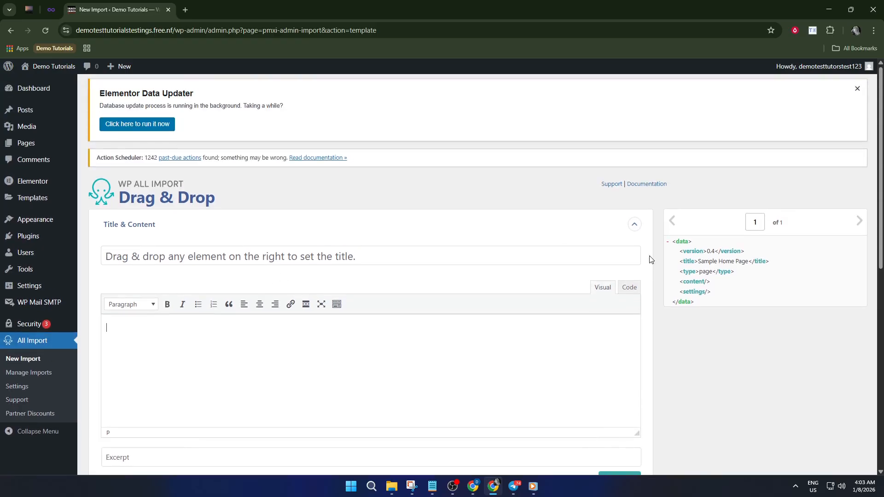
{"action": "scroll", "coordinate": [395, 278], "scroll_direction": "down", "scroll_amount": 5}
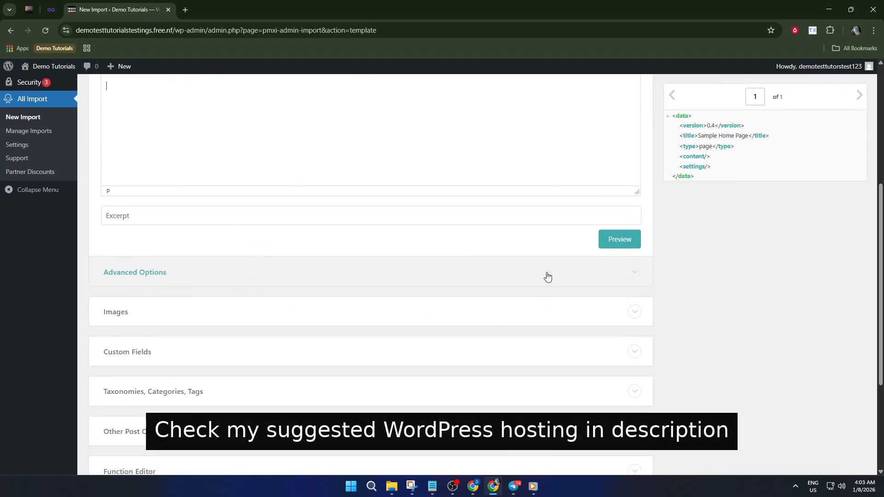
{"action": "scroll", "coordinate": [327, 278], "scroll_direction": "down", "scroll_amount": 2}
{"action": "scroll", "coordinate": [297, 280], "scroll_direction": "down", "scroll_amount": 2}
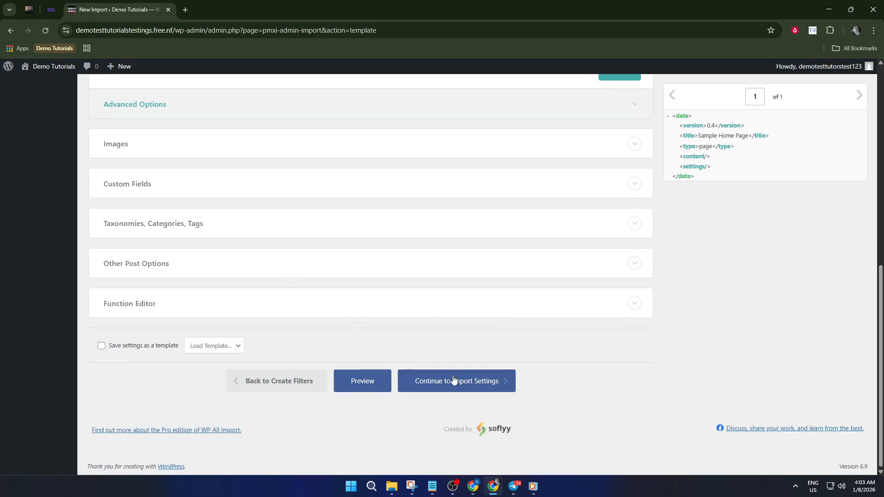
{"action": "scroll", "coordinate": [239, 249], "scroll_direction": "up", "scroll_amount": 2}
{"action": "scroll", "coordinate": [261, 280], "scroll_direction": "down", "scroll_amount": 2}
{"action": "left_click", "coordinate": [460, 375]}
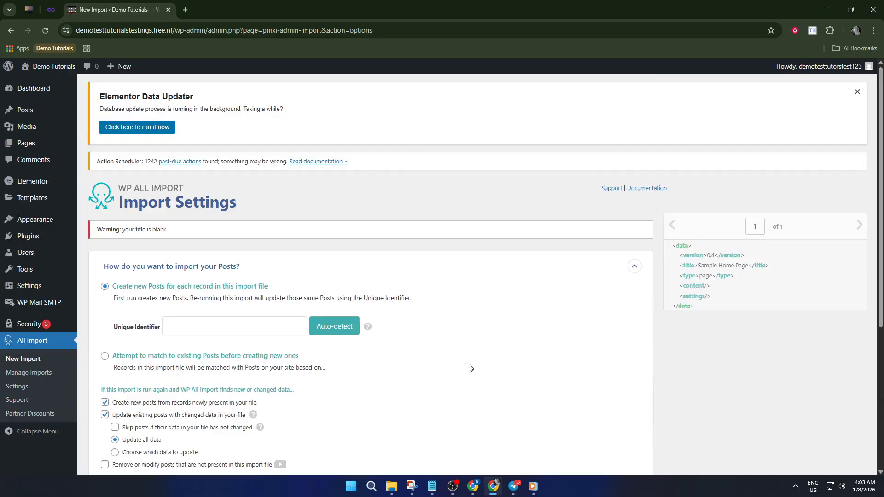
- Try to continue past the import settings with the unique identifier left empty
{"action": "scroll", "coordinate": [297, 321], "scroll_direction": "down", "scroll_amount": 2}
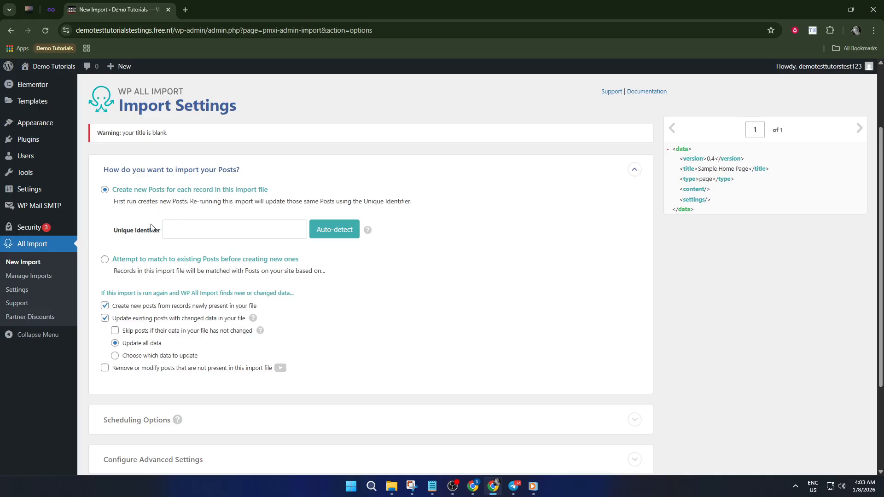
{"action": "scroll", "coordinate": [151, 229], "scroll_direction": "down", "scroll_amount": 3}
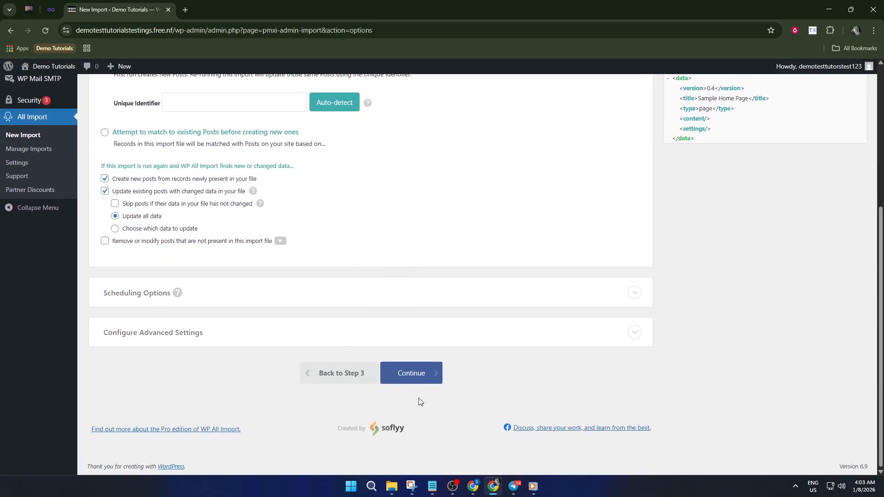
{"action": "left_click", "coordinate": [419, 377]}
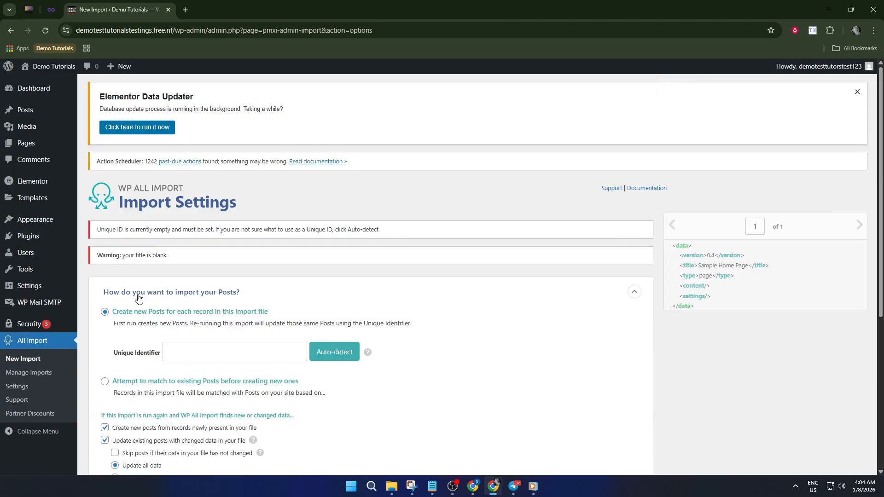
{"action": "scroll", "coordinate": [138, 299], "scroll_direction": "down", "scroll_amount": 5}
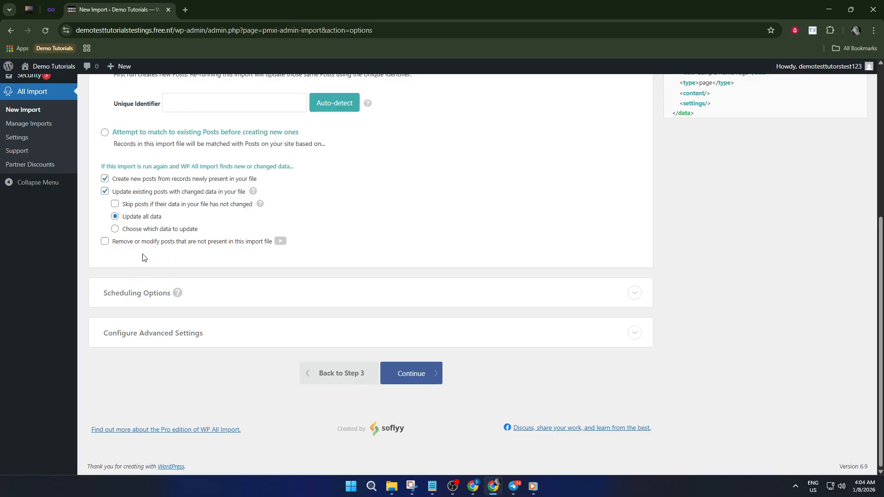
{"action": "left_click", "coordinate": [411, 375]}
{"action": "scroll", "coordinate": [409, 291], "scroll_direction": "down", "scroll_amount": 4}
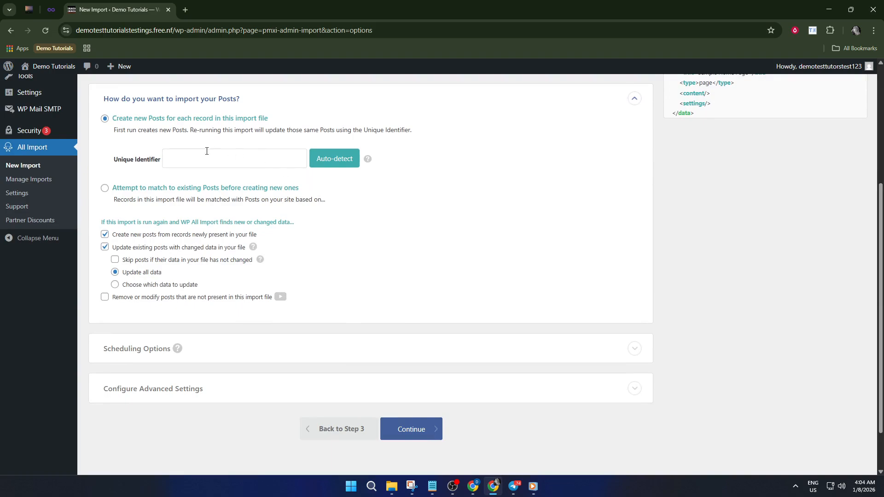
- Set the unique identifier for the imported posts to 123 and continue with the import
{"action": "scroll", "coordinate": [207, 189], "scroll_direction": "up", "scroll_amount": 4}
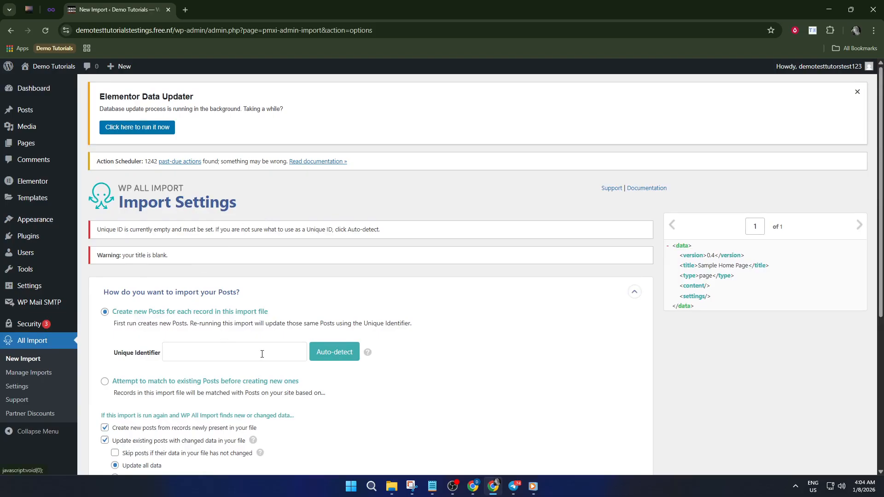
{"action": "left_click", "coordinate": [229, 354]}
{"action": "type", "text": "123"}
{"action": "scroll", "coordinate": [311, 372], "scroll_direction": "down", "scroll_amount": 5}
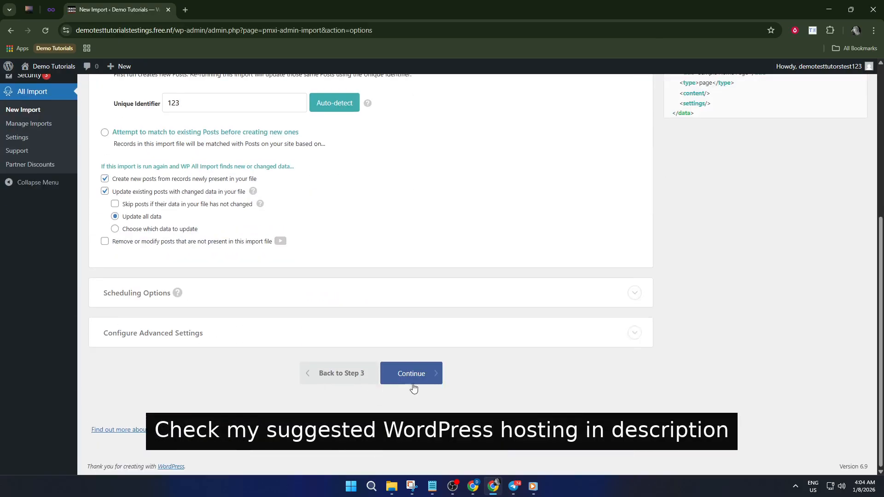
{"action": "left_click", "coordinate": [429, 371]}
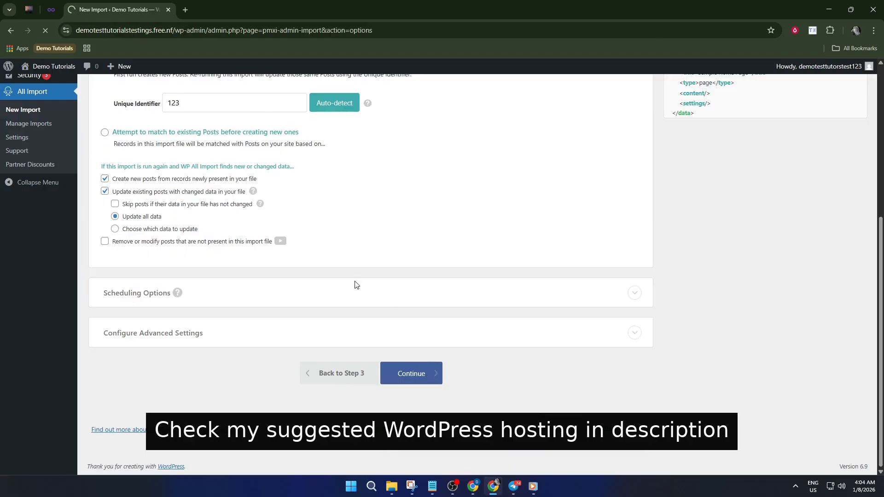